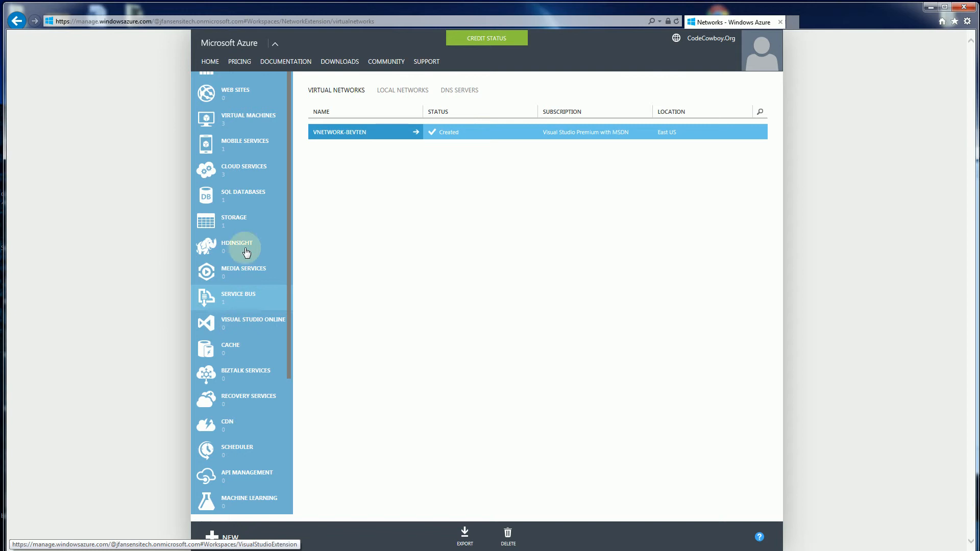
Step: Start a custom virtual network named VNET-STAGING with its location set to North Europe
{"action": "scroll", "coordinate": [293, 285], "scroll_direction": "down", "scroll_amount": 5}
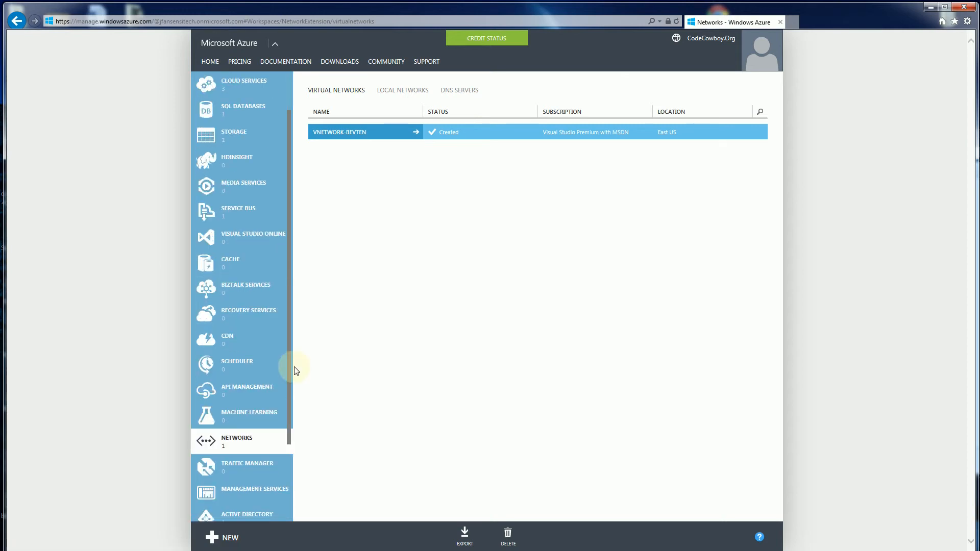
{"action": "scroll", "coordinate": [303, 424], "scroll_direction": "up", "scroll_amount": 1}
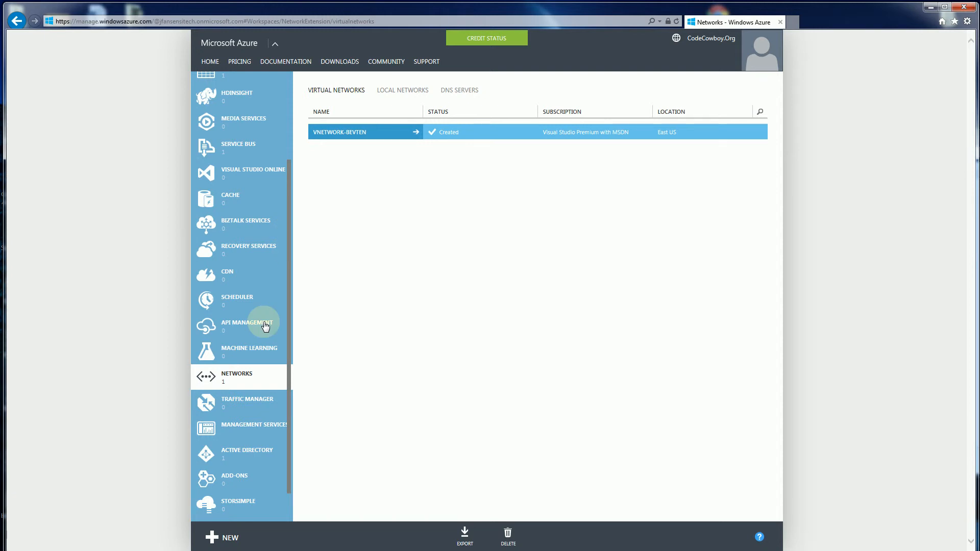
{"action": "left_click", "coordinate": [230, 382]}
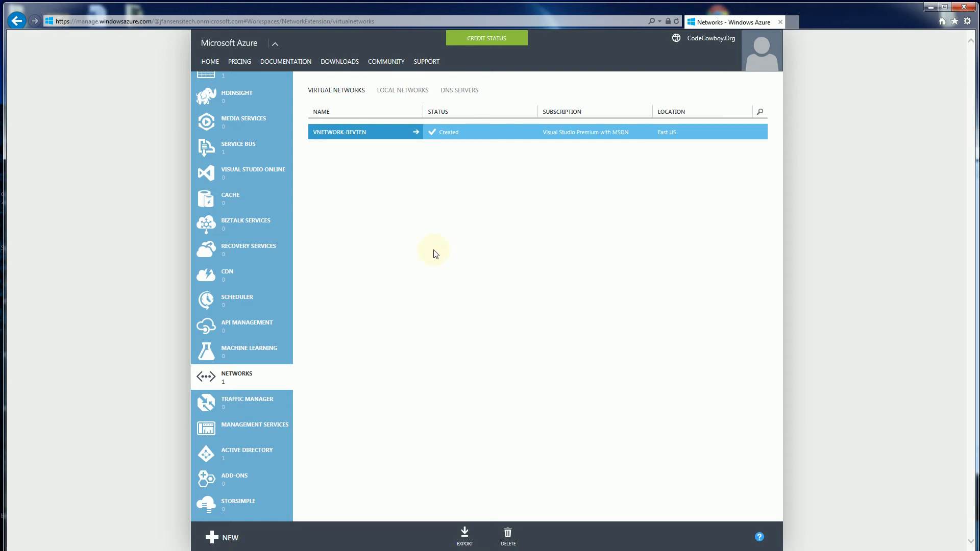
{"action": "left_click", "coordinate": [217, 537]}
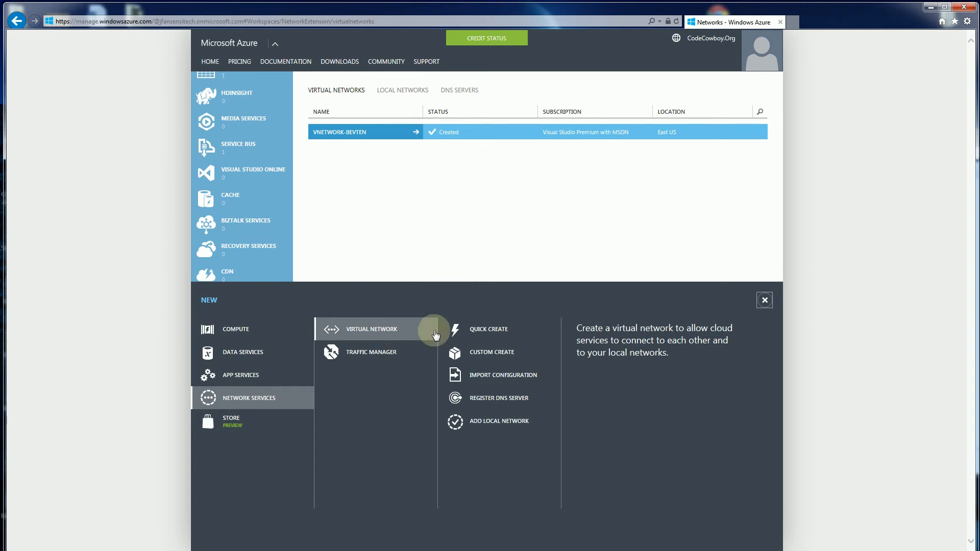
{"action": "left_click", "coordinate": [486, 355]}
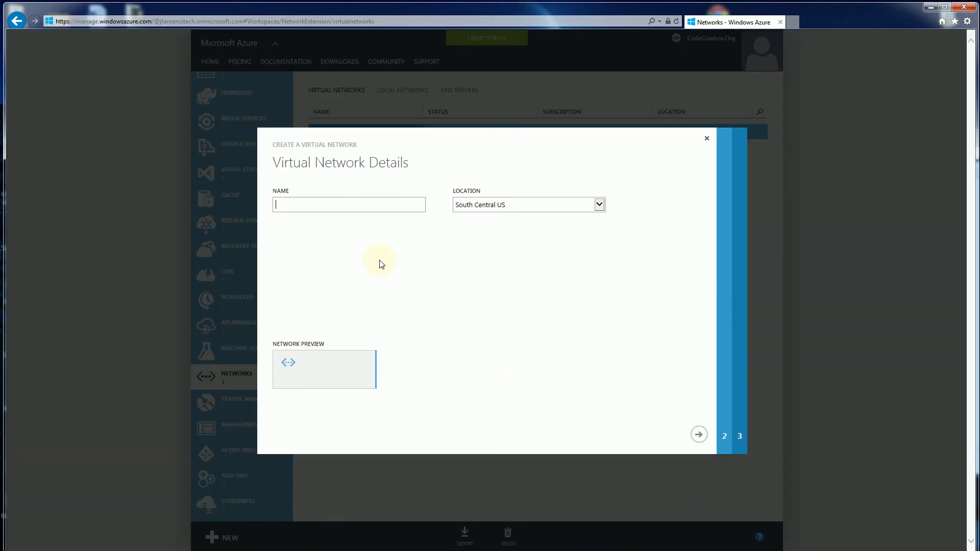
{"action": "type", "text": "VNET-STAGING"}
{"action": "left_click", "coordinate": [600, 205]}
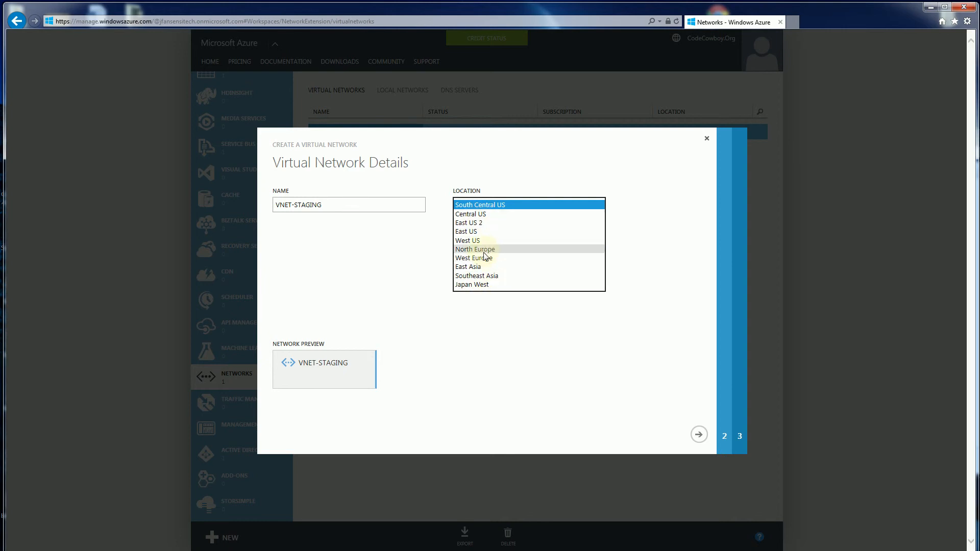
{"action": "left_click", "coordinate": [551, 321]}
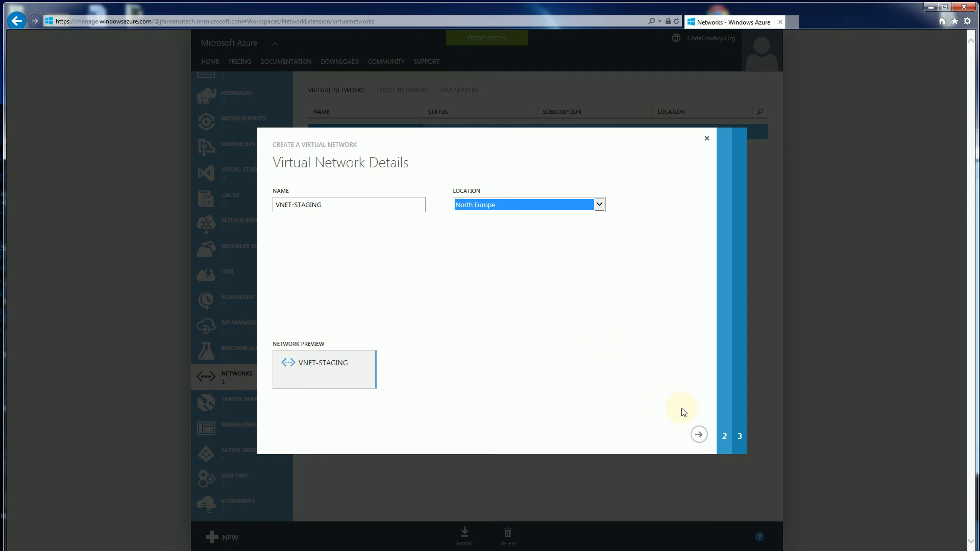
Step: Finish creating VNET-STAGING without DNS servers or VPN, keeping the default 10.0.0.0/8 address space and Subnet-1
{"action": "left_click", "coordinate": [699, 434]}
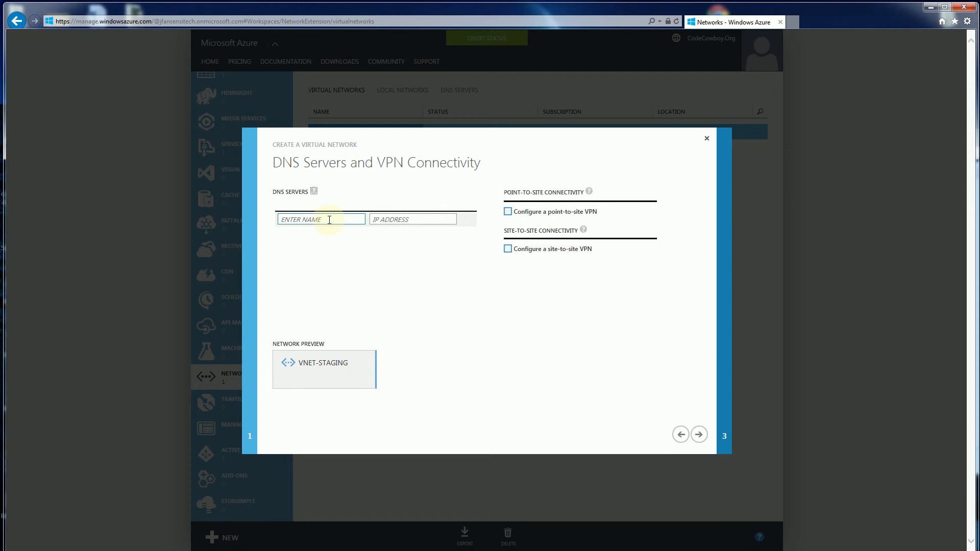
{"action": "left_click", "coordinate": [700, 436]}
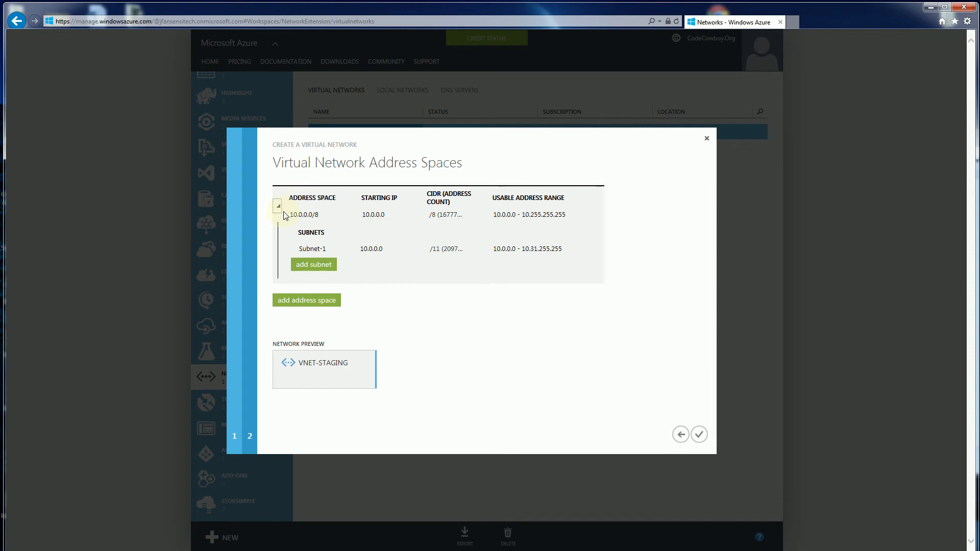
{"action": "left_click", "coordinate": [699, 435]}
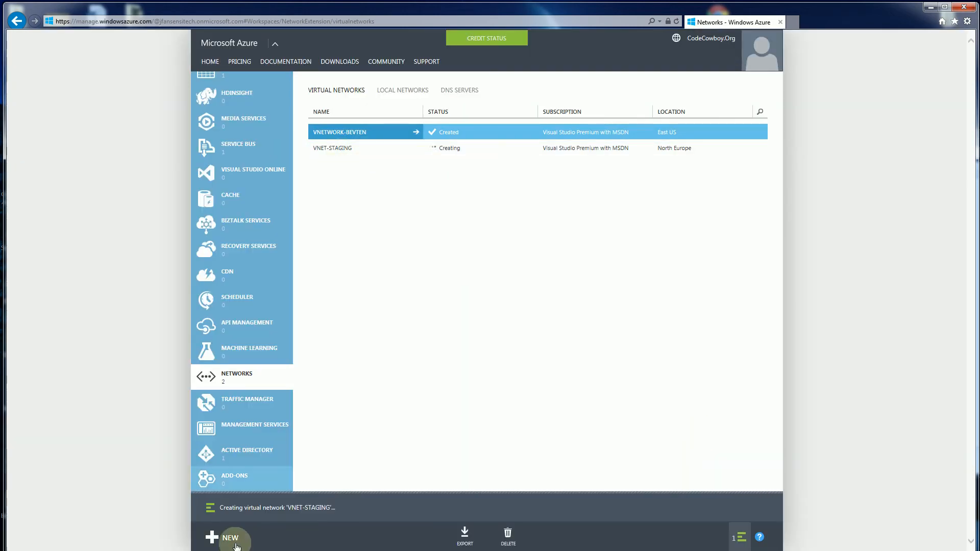
Step: Create a second custom virtual network named VNET-PROD in North Europe with default DNS, VPN and address space settings
{"action": "left_click", "coordinate": [216, 540]}
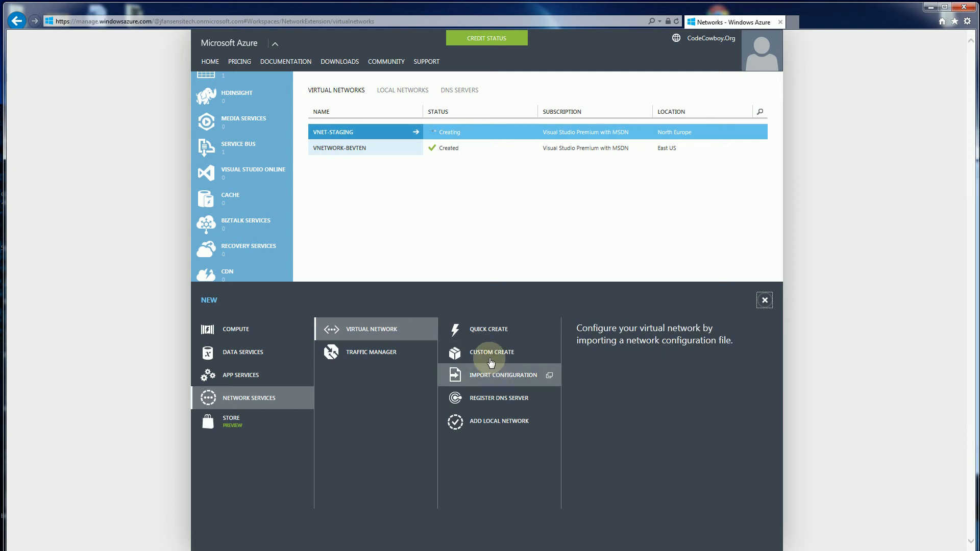
{"action": "left_click", "coordinate": [489, 352]}
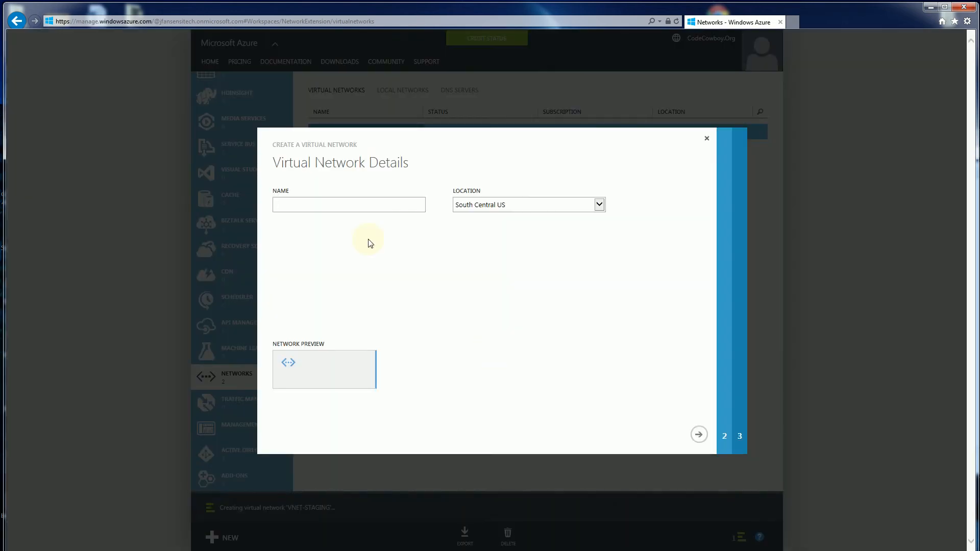
{"action": "type", "text": "VNET-PROD"}
{"action": "left_click", "coordinate": [599, 205]}
{"action": "left_click", "coordinate": [546, 250]}
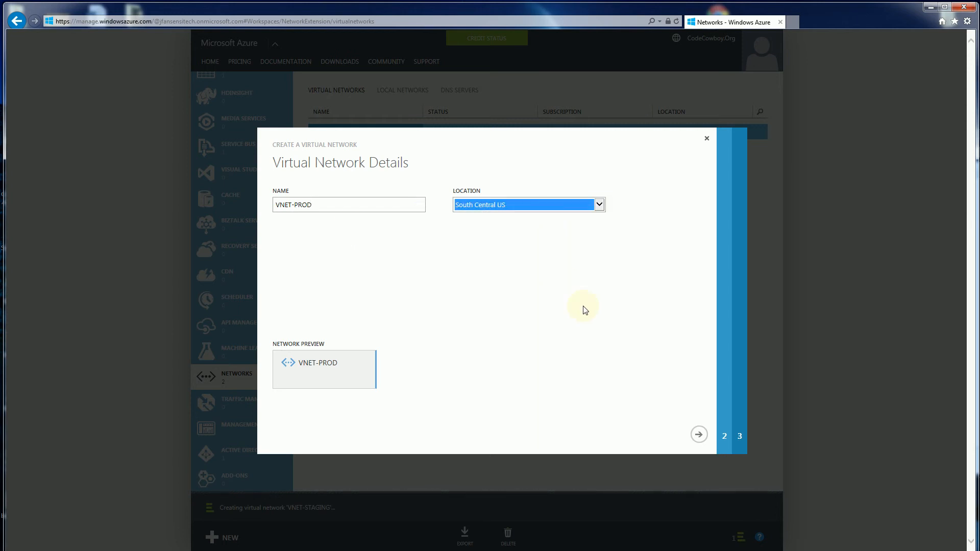
{"action": "left_click", "coordinate": [709, 438]}
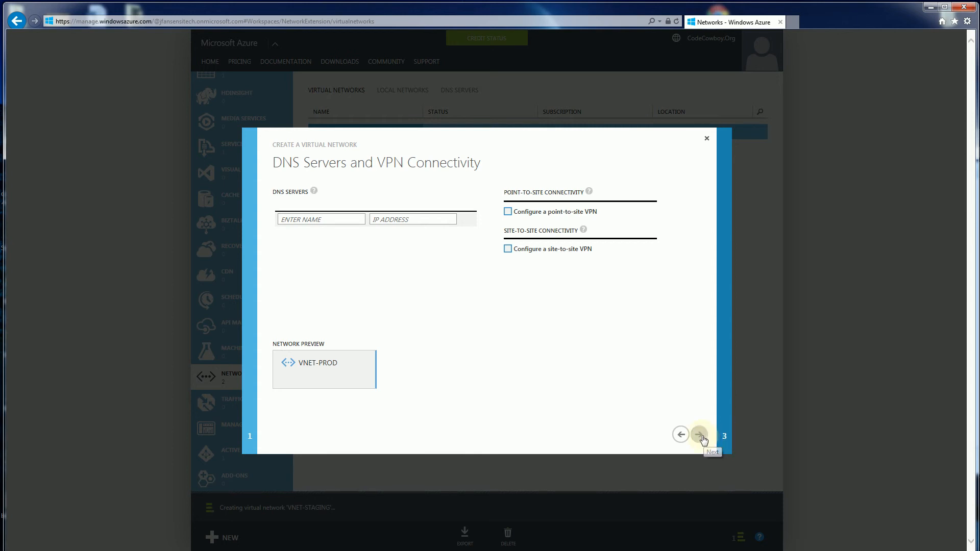
{"action": "left_click", "coordinate": [700, 436]}
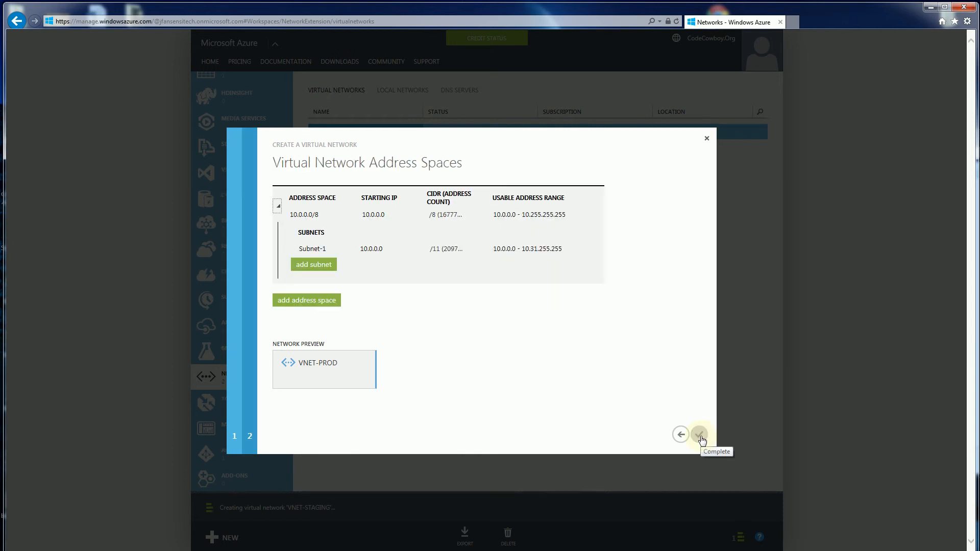
{"action": "left_click", "coordinate": [699, 435]}
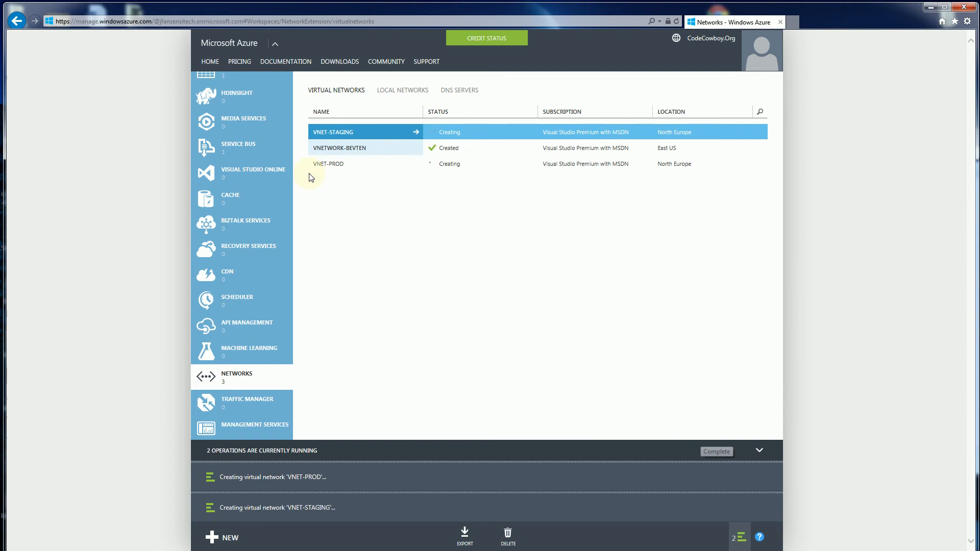
Step: Start a new virtual machine from the gallery using the Visual Studio Premium 2013 Update 3 image on Windows Server 2012
{"action": "scroll", "coordinate": [275, 194], "scroll_direction": "up", "scroll_amount": 5}
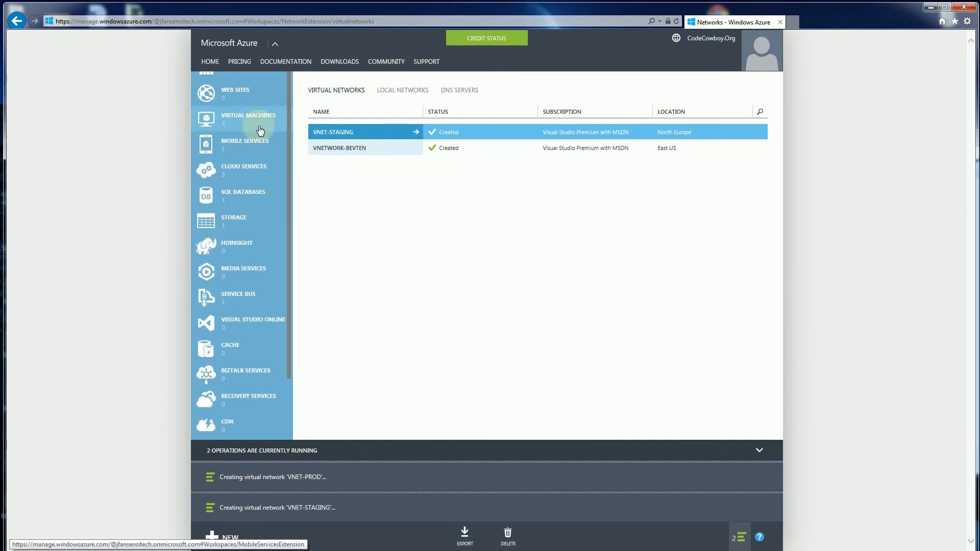
{"action": "left_click", "coordinate": [261, 128]}
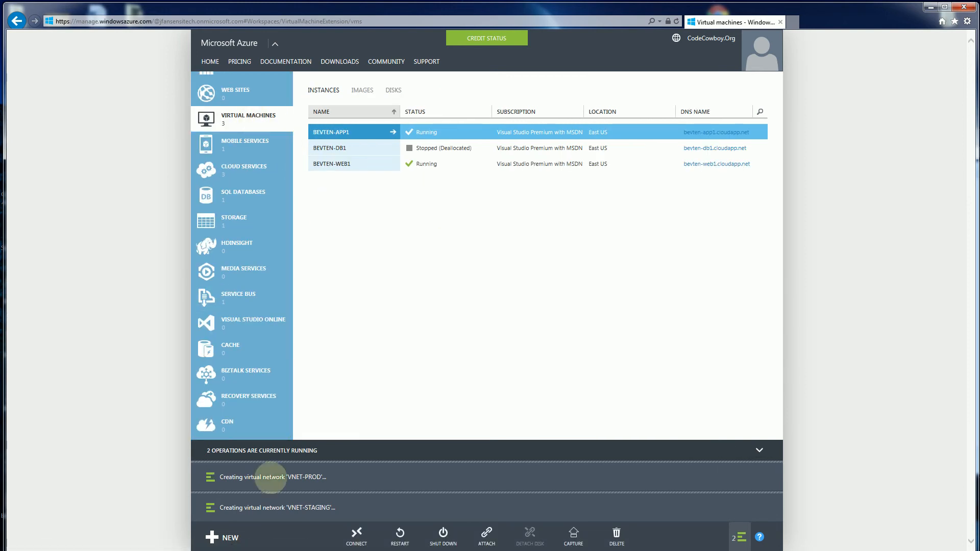
{"action": "left_click", "coordinate": [217, 536]}
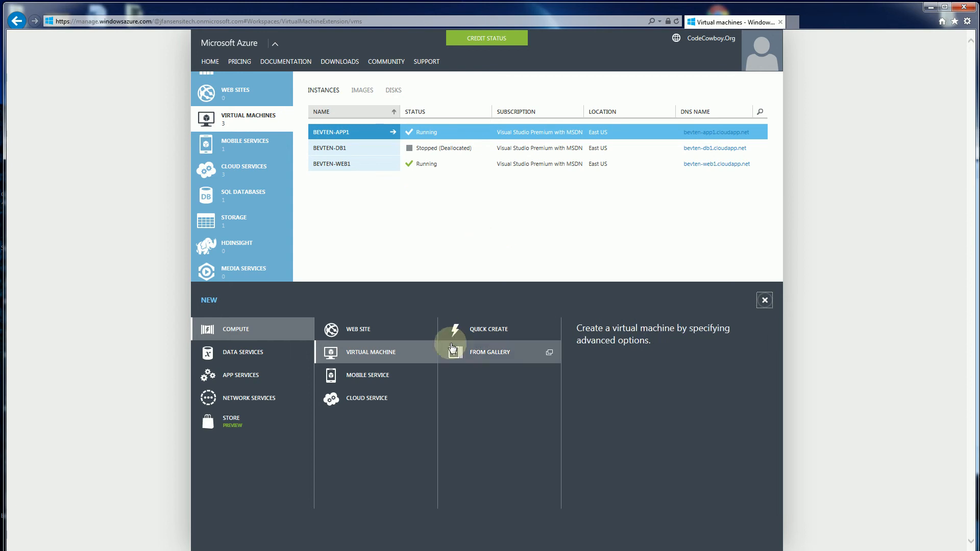
{"action": "left_click", "coordinate": [482, 356]}
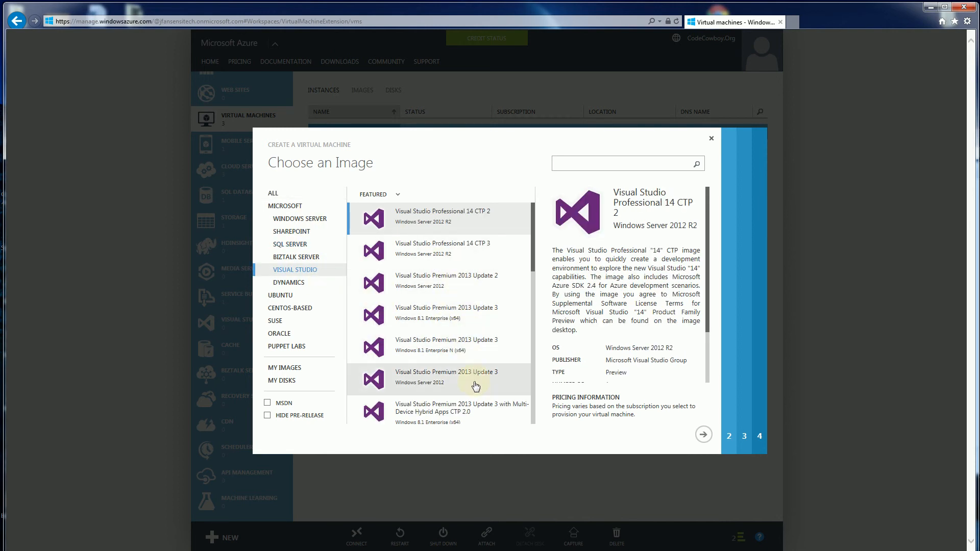
{"action": "left_click", "coordinate": [463, 366]}
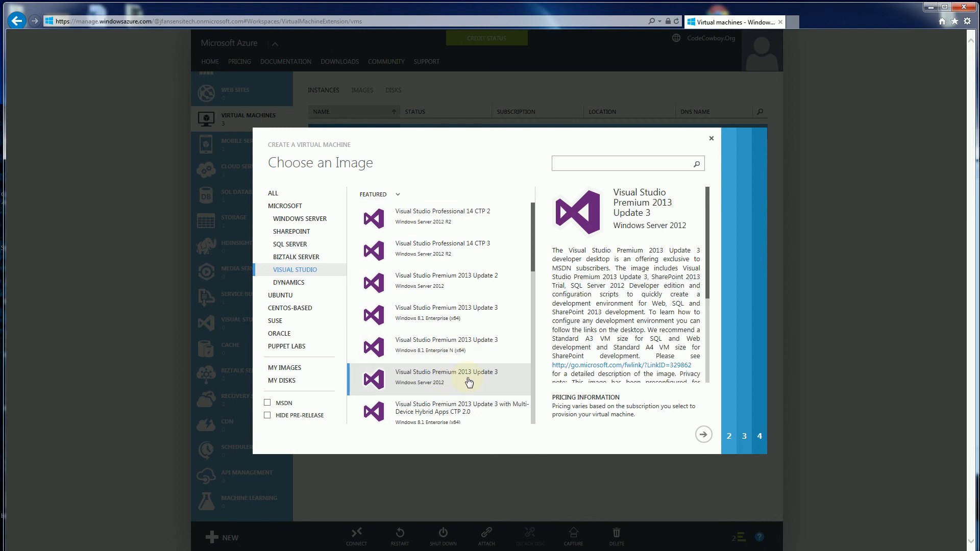
{"action": "left_click", "coordinate": [705, 434]}
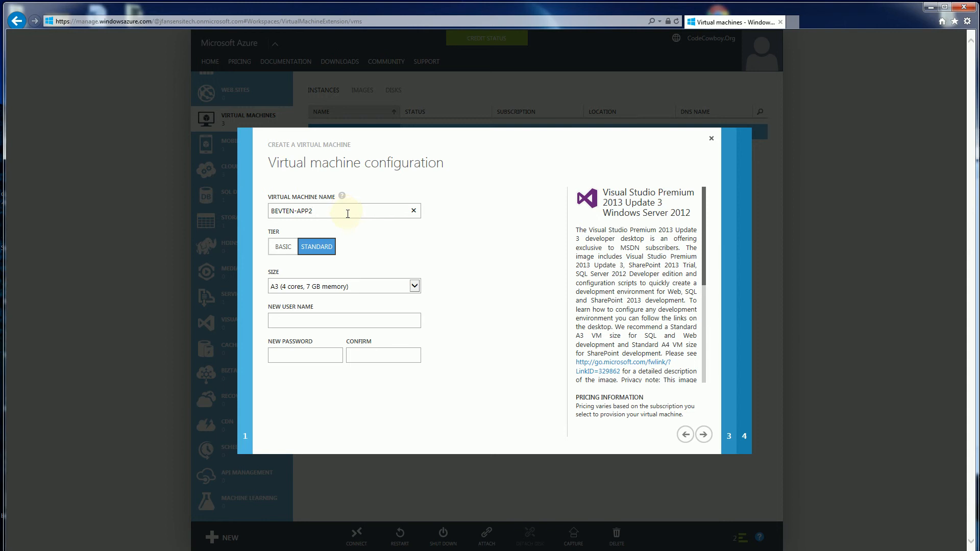
Step: Configure the virtual machine as BEVTEN-APP2 with size A2, user name btsadmin, and the new account password entered and confirmed
{"action": "left_click", "coordinate": [414, 286]}
{"action": "left_click", "coordinate": [378, 278]}
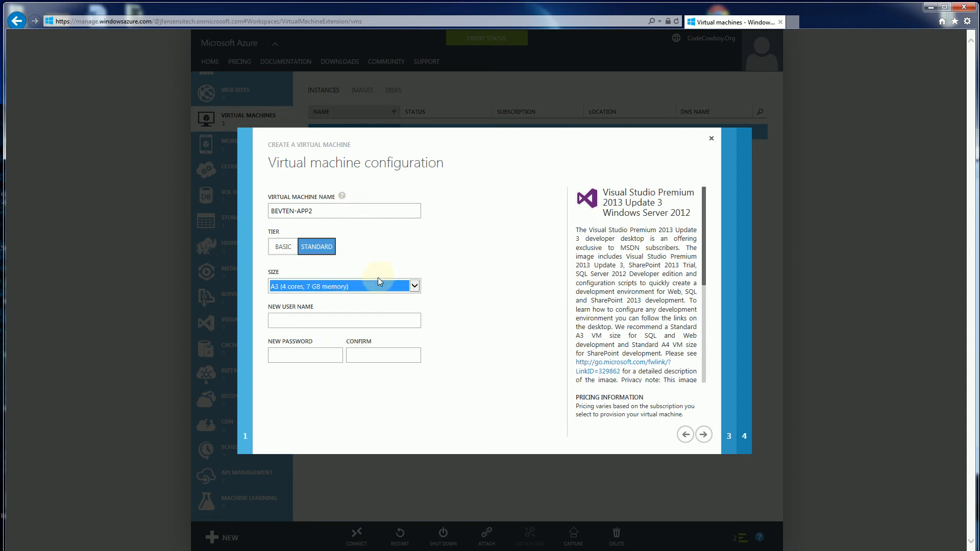
{"action": "left_click", "coordinate": [338, 324]}
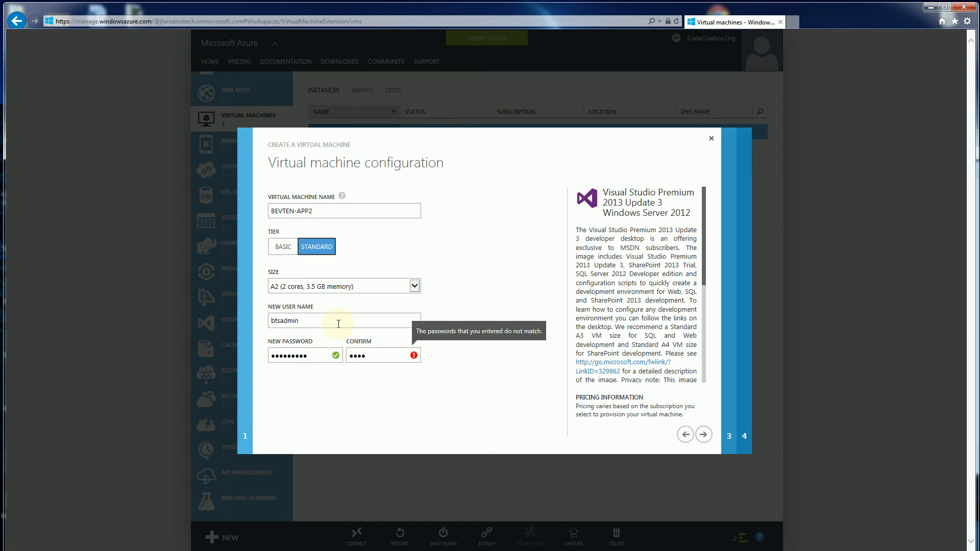
{"action": "key", "text": "BackSpace"}
{"action": "key", "text": "BackSpace"}
{"action": "key", "text": "BackSpace"}
{"action": "key", "text": "BackSpace"}
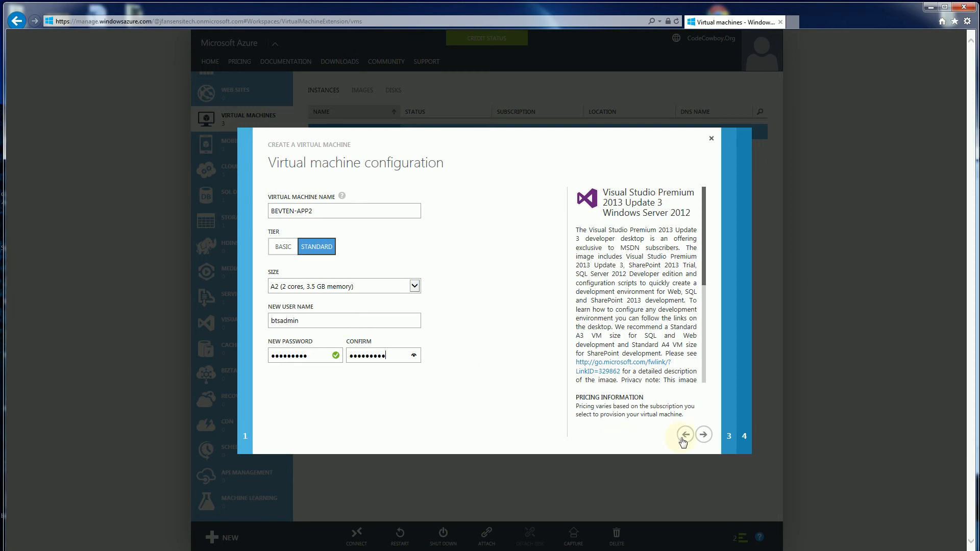
{"action": "left_click", "coordinate": [703, 434]}
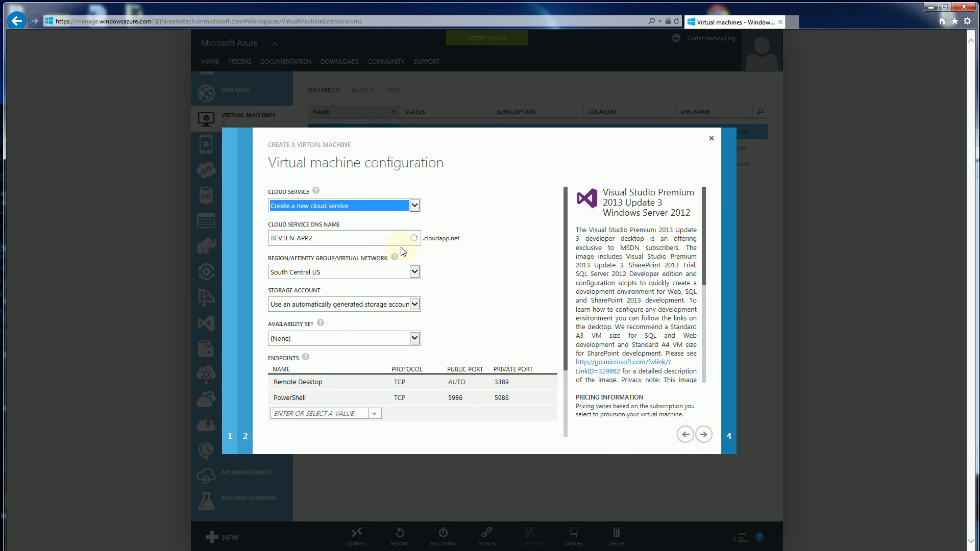
Step: Place the virtual machine in the VNETWORK-BEVTEN virtual network, on Subnet-1(10.1.1.0/11)
{"action": "mouse_move", "coordinate": [394, 257]}
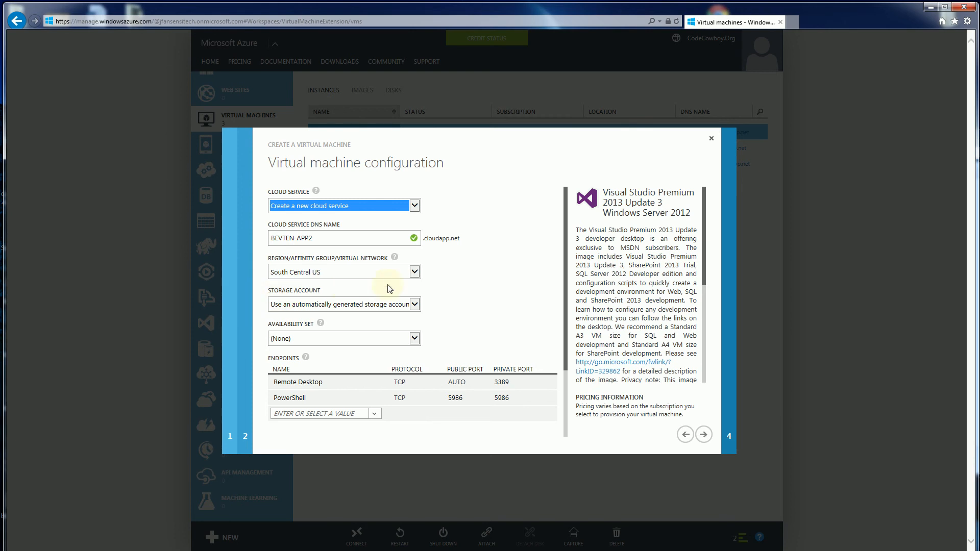
{"action": "left_click", "coordinate": [415, 275]}
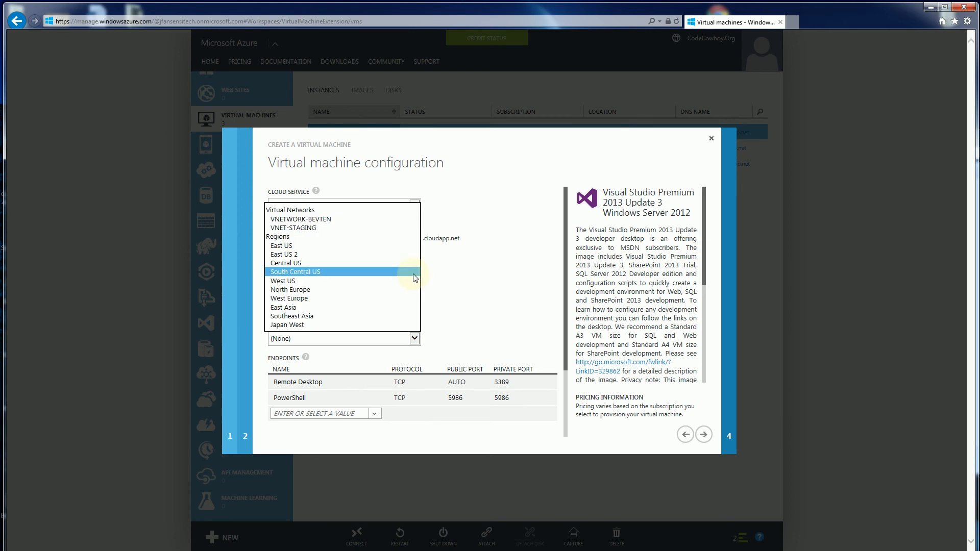
{"action": "left_click", "coordinate": [378, 220]}
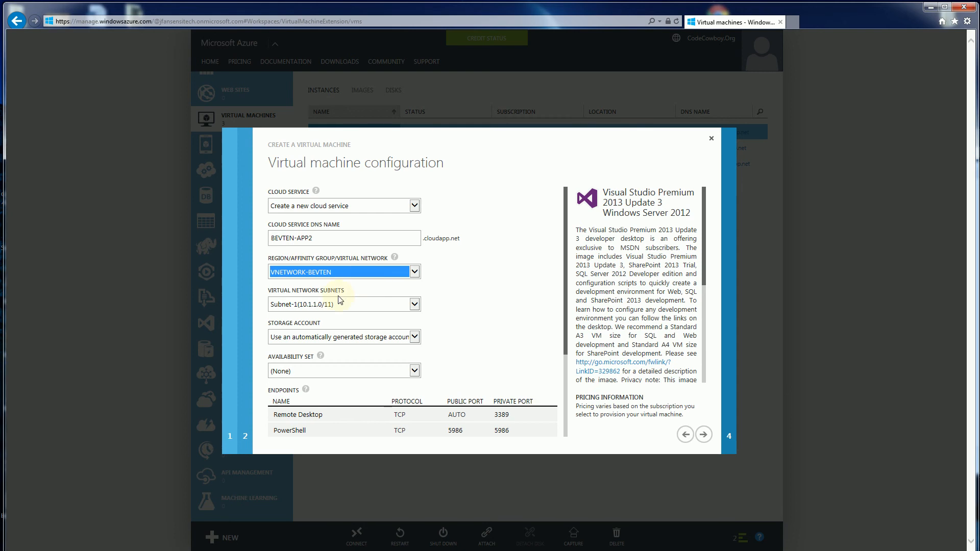
{"action": "left_click", "coordinate": [412, 307]}
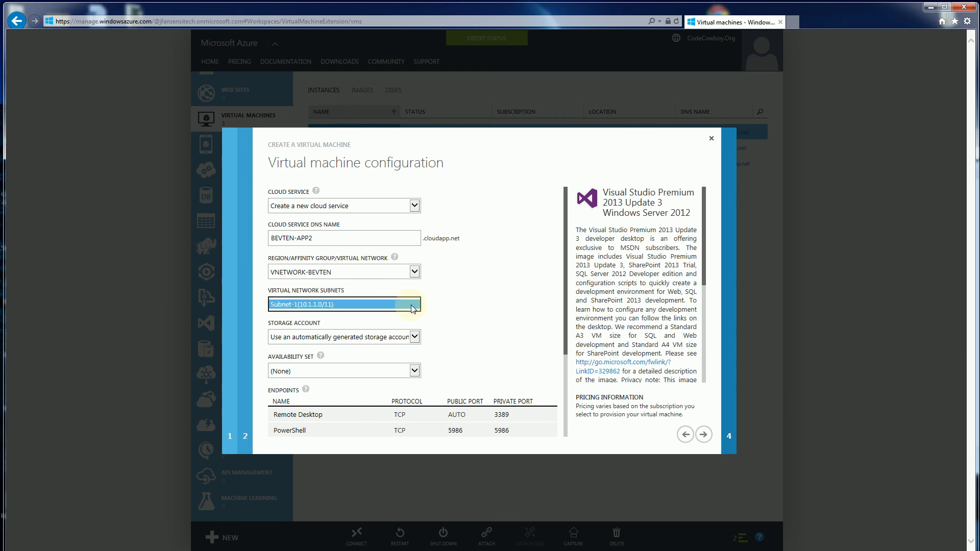
{"action": "left_click", "coordinate": [452, 305]}
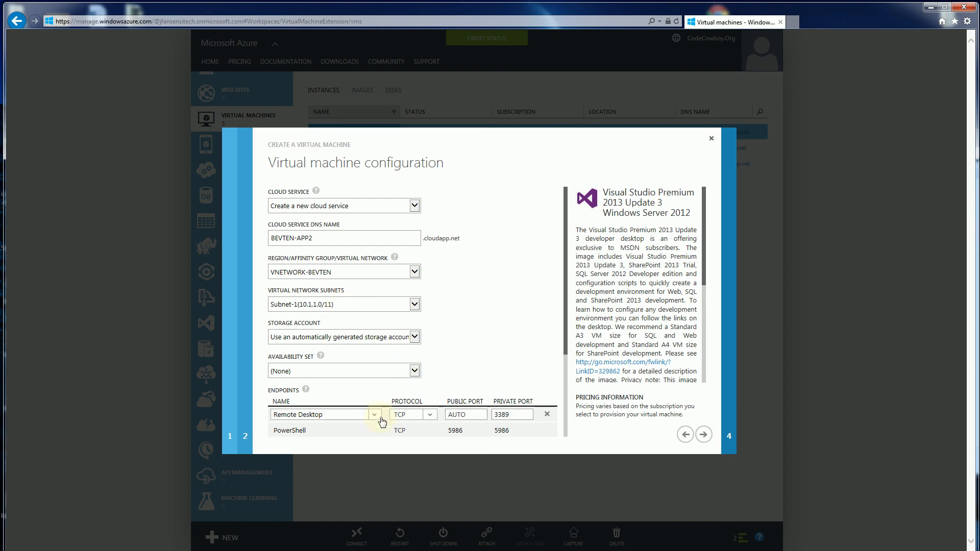
Step: Set the Remote Desktop endpoint's public port to 443 and add an HTTP endpoint
{"action": "left_click", "coordinate": [465, 415]}
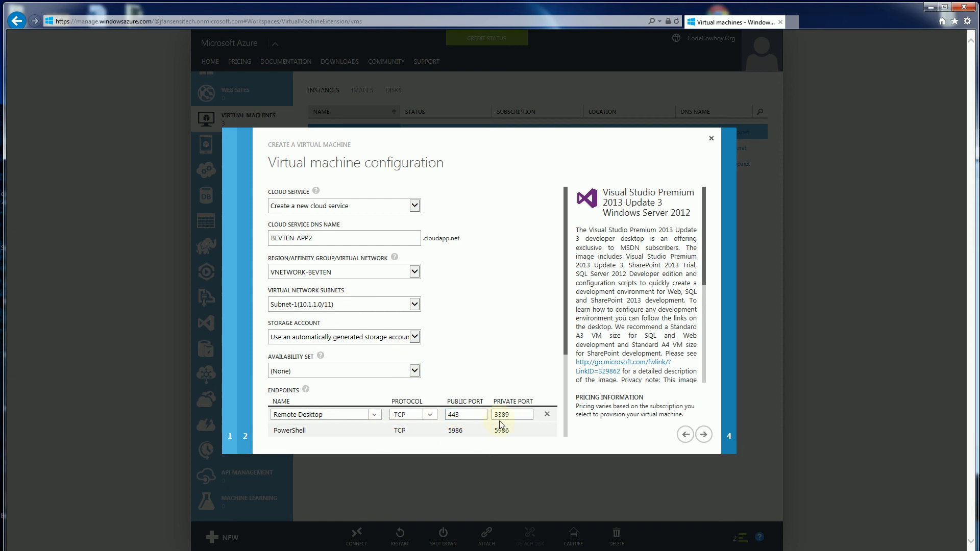
{"action": "scroll", "coordinate": [568, 350], "scroll_direction": "down", "scroll_amount": 3}
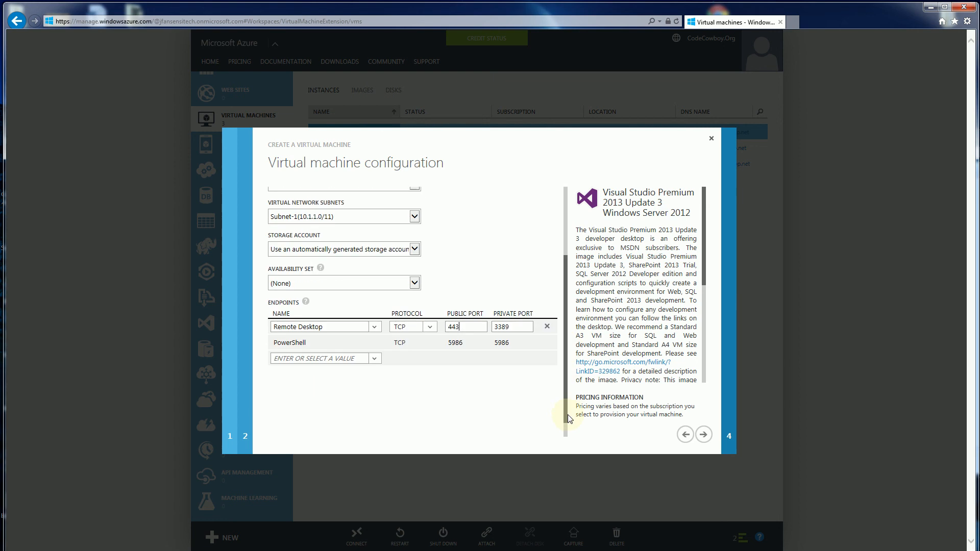
{"action": "left_click", "coordinate": [375, 359]}
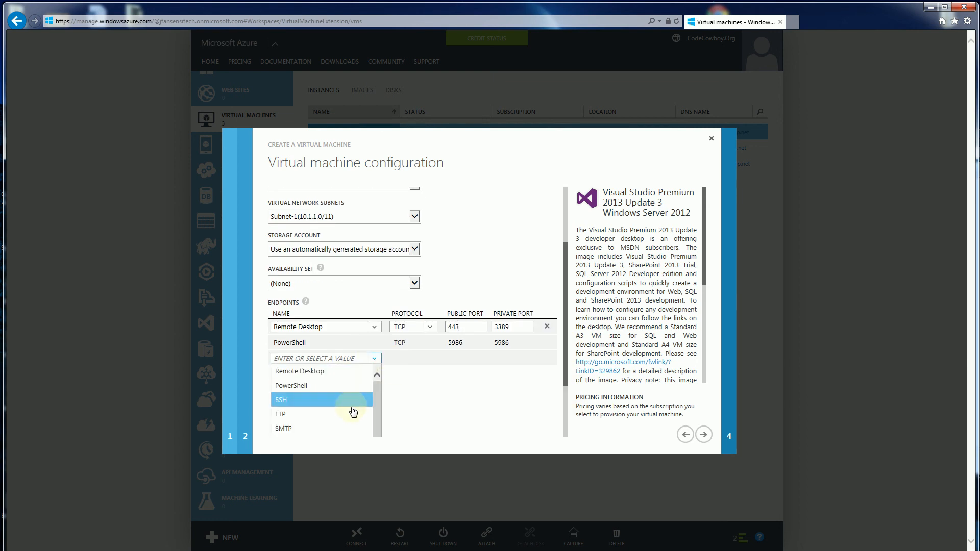
{"action": "mouse_move", "coordinate": [379, 408]}
{"action": "left_mouse_down"}
{"action": "mouse_move", "coordinate": [375, 389]}
{"action": "mouse_move", "coordinate": [379, 412]}
{"action": "left_mouse_up"}
{"action": "left_click", "coordinate": [328, 412]}
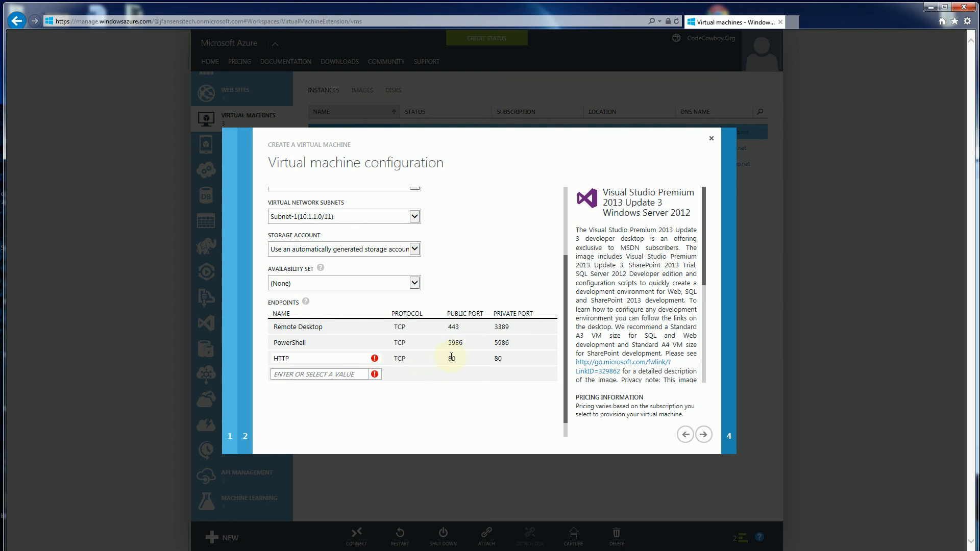
{"action": "left_click", "coordinate": [452, 358]}
Step: Submit the virtual machine for creation with the VM Agent installed and no configuration or security extensions
{"action": "left_click", "coordinate": [706, 437]}
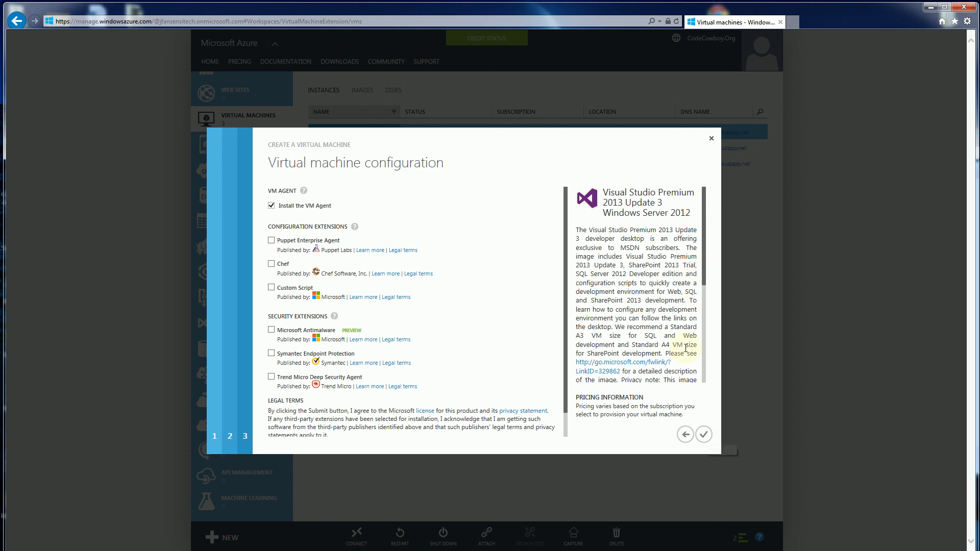
{"action": "left_click", "coordinate": [703, 435]}
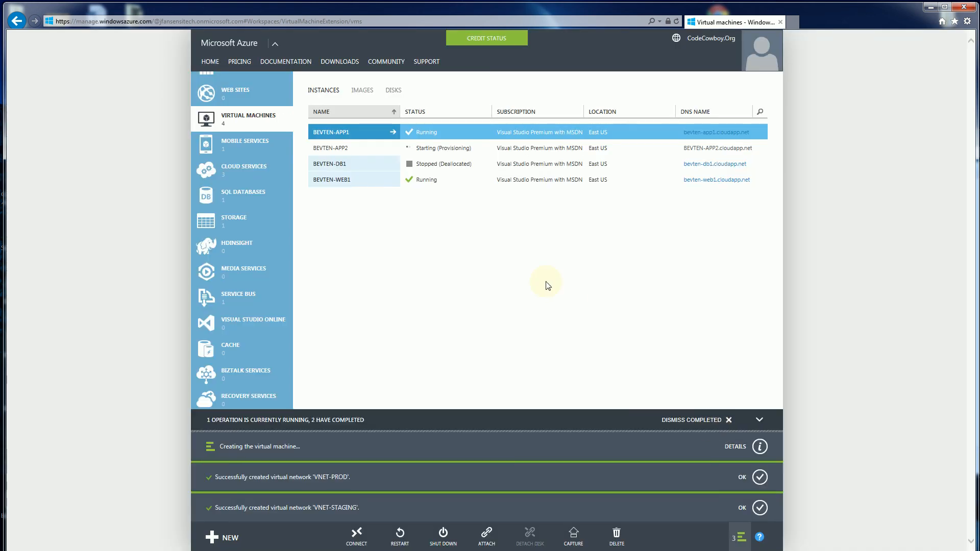